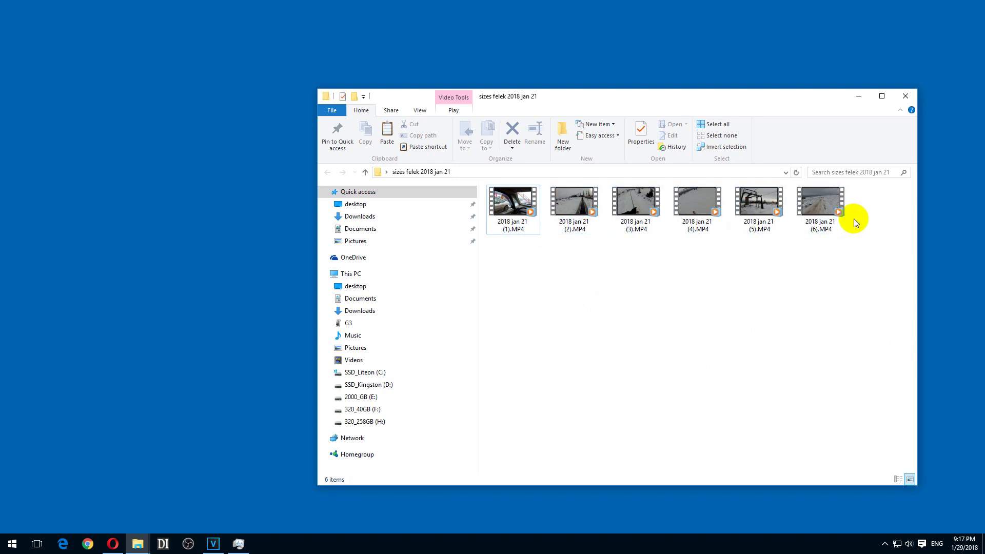
- Launch Machete by searching 'mach' in the Start menu and dismiss its trial reminder
{"action": "left_click", "coordinate": [16, 533]}
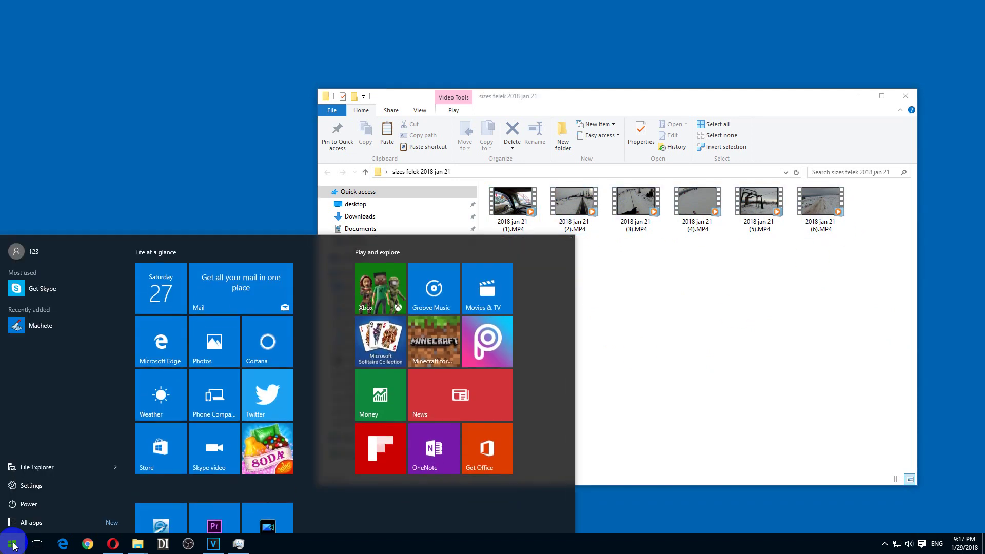
{"action": "type", "text": "machete"}
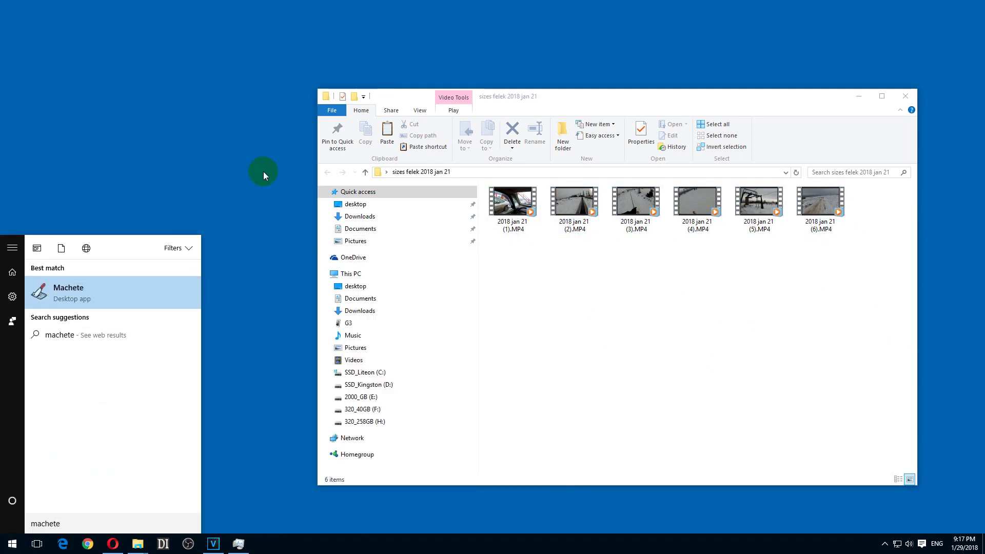
{"action": "left_click", "coordinate": [92, 292]}
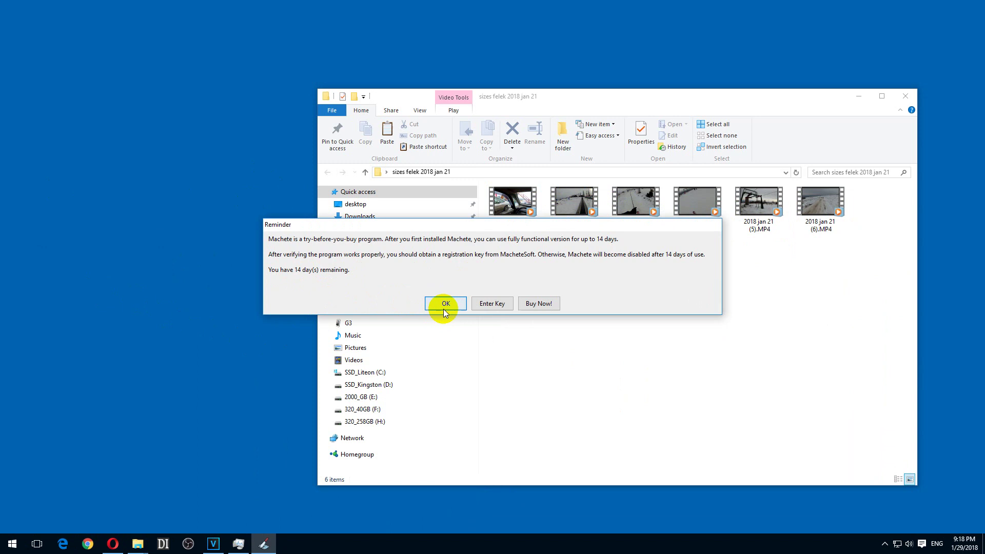
{"action": "left_click", "coordinate": [444, 303]}
- Copy the full path of the sizes felek 2018 jan 21 clips folder from Explorer's address bar
{"action": "left_click_drag", "start_coordinate": [172, 87], "coordinate": [166, 214]}
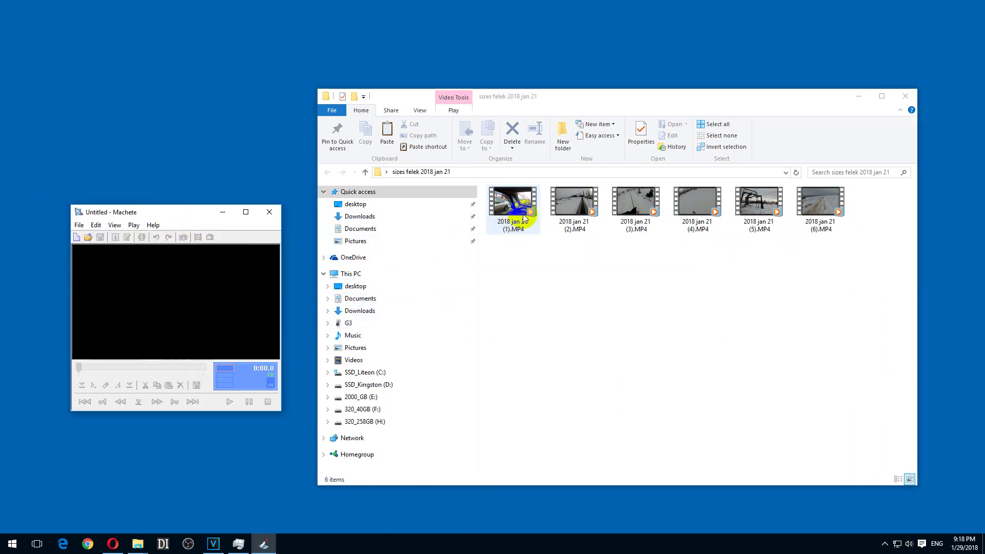
{"action": "left_click", "coordinate": [510, 172]}
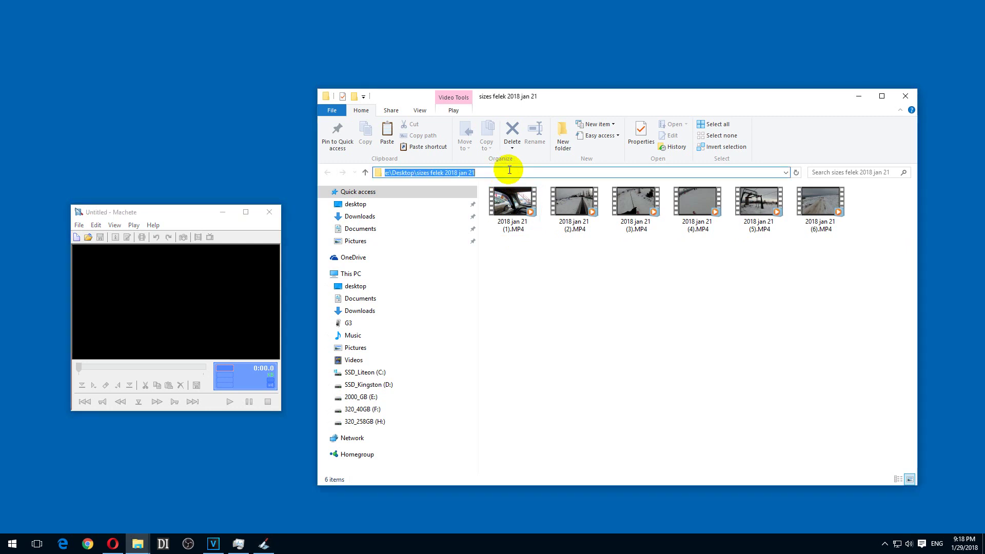
{"action": "right_click", "coordinate": [509, 172]}
{"action": "left_click", "coordinate": [534, 200]}
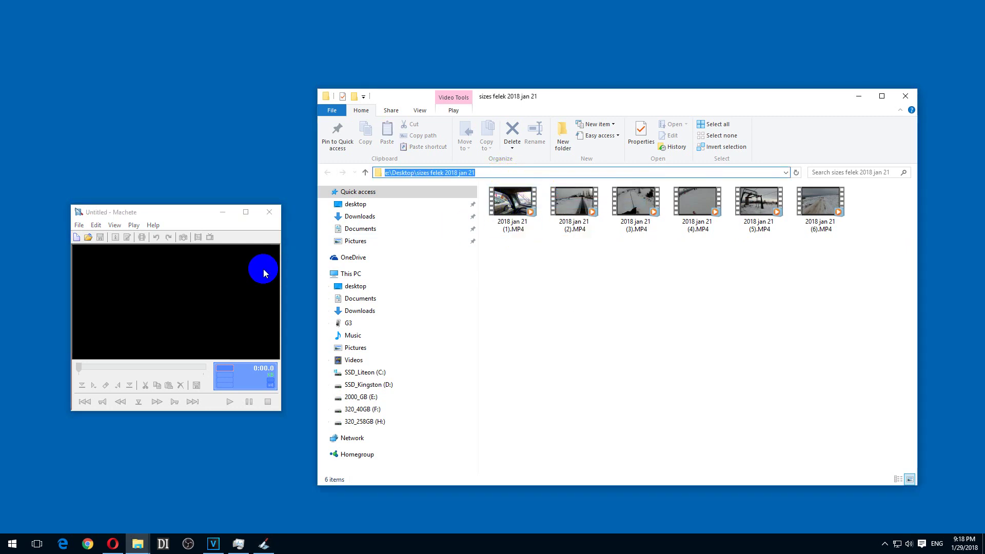
- Open 2018 jan 21 (1).MP4 in Machete from the pasted folder path
{"action": "left_click", "coordinate": [79, 225]}
{"action": "left_click", "coordinate": [87, 246]}
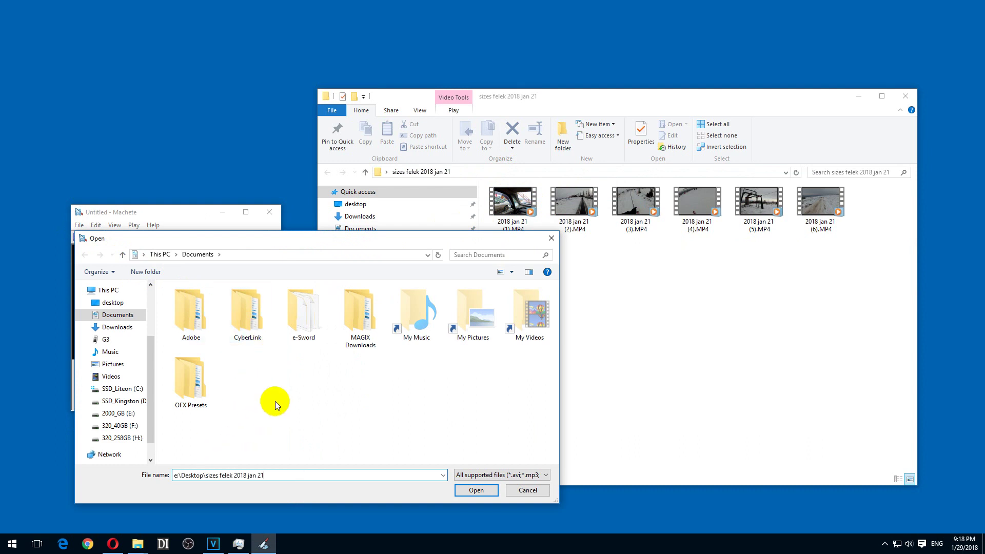
{"action": "key", "text": "Return"}
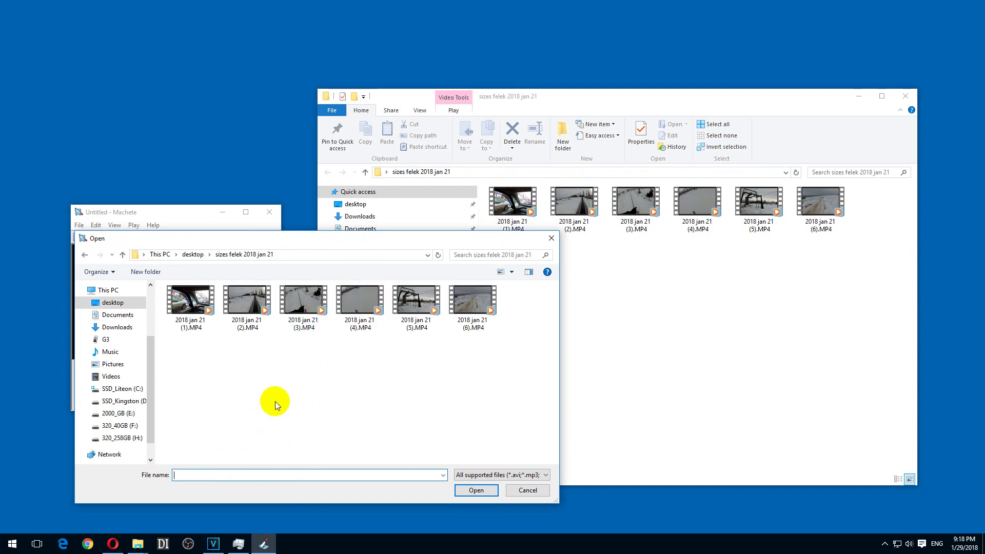
{"action": "left_click", "coordinate": [197, 309]}
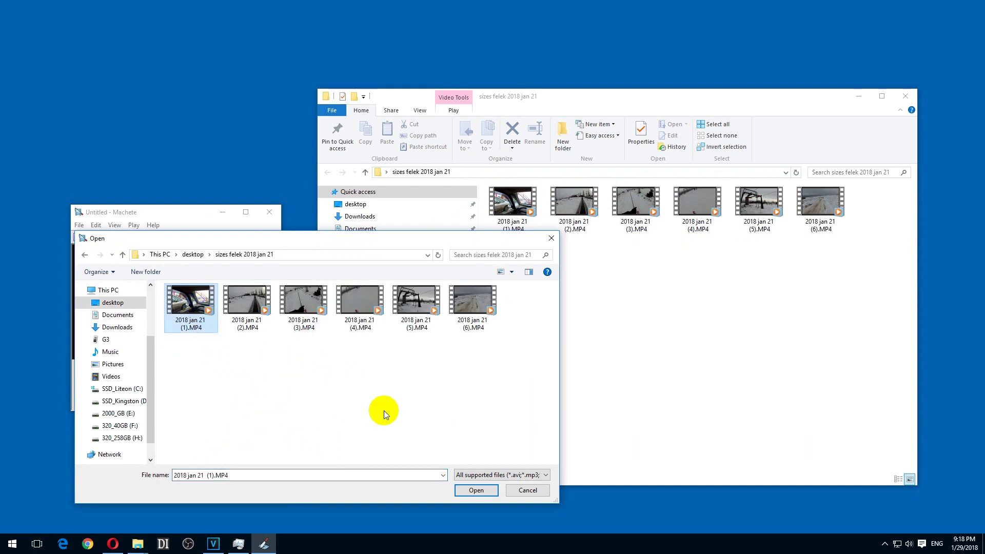
{"action": "left_click", "coordinate": [475, 490]}
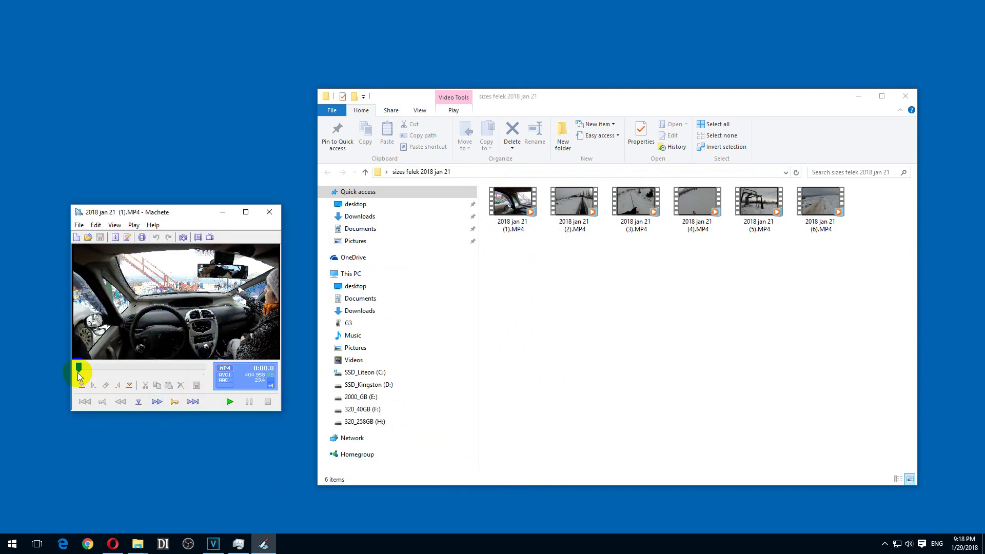
- Insert 2018 jan 21 (2).MP4 at the end of the first clip
{"action": "left_click_drag", "start_coordinate": [78, 369], "coordinate": [161, 366]}
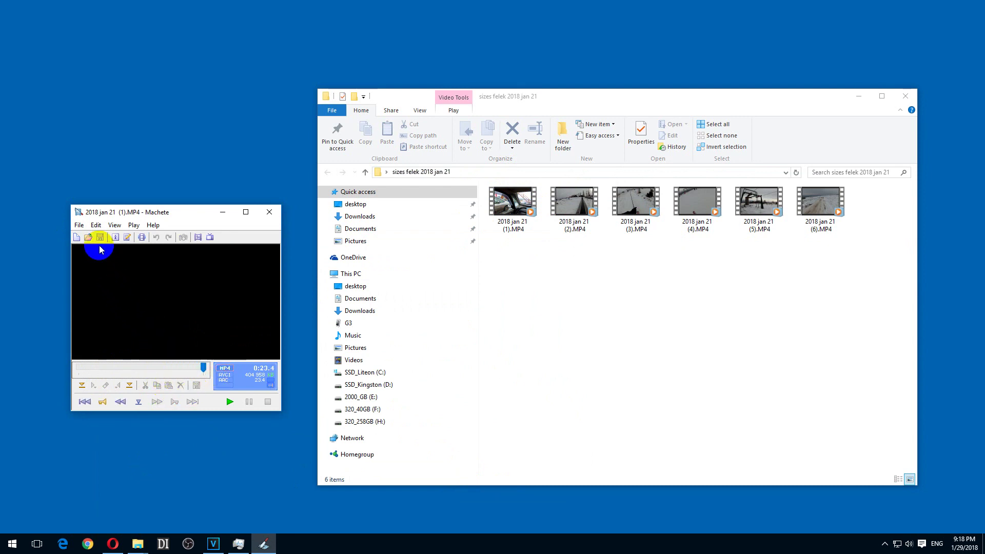
{"action": "left_click", "coordinate": [96, 226]}
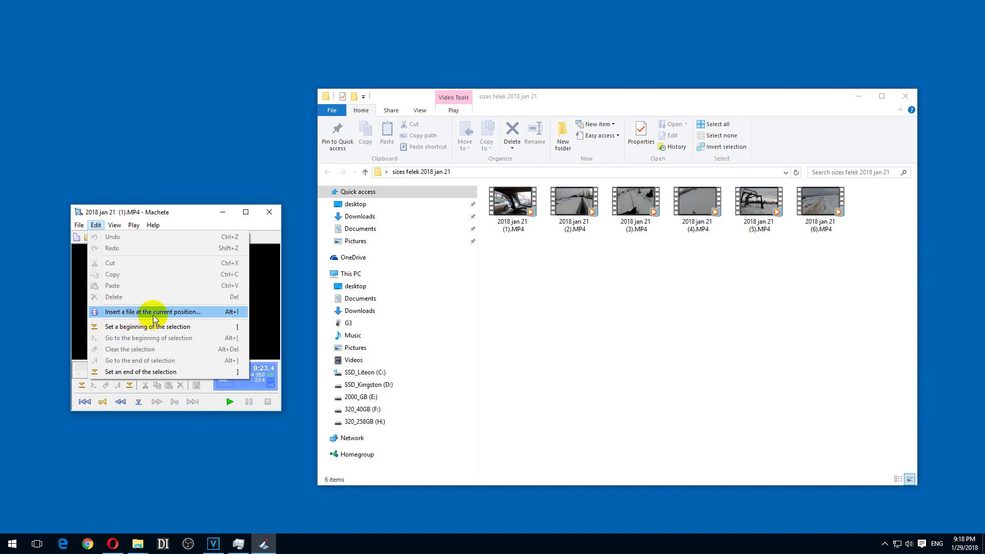
{"action": "left_click", "coordinate": [204, 313]}
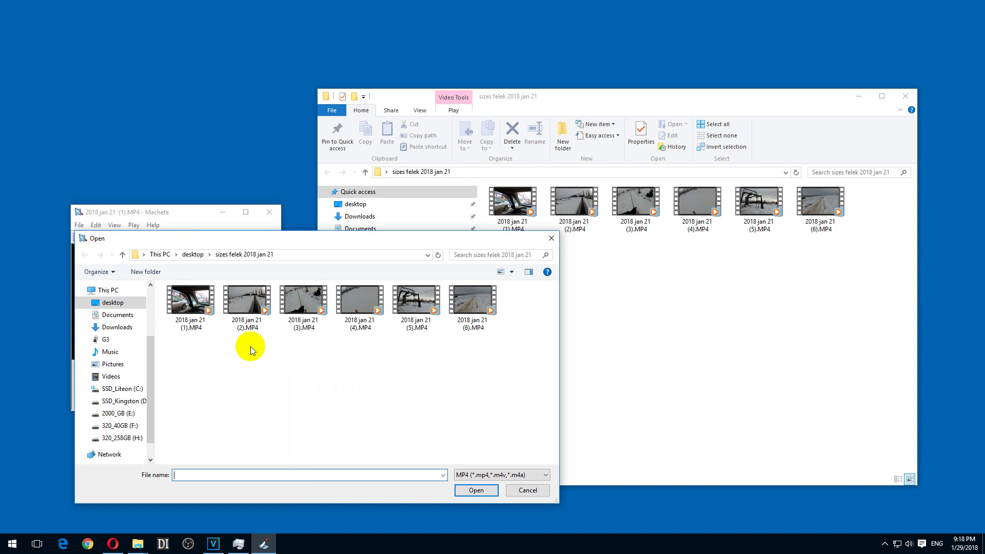
{"action": "left_click", "coordinate": [248, 328]}
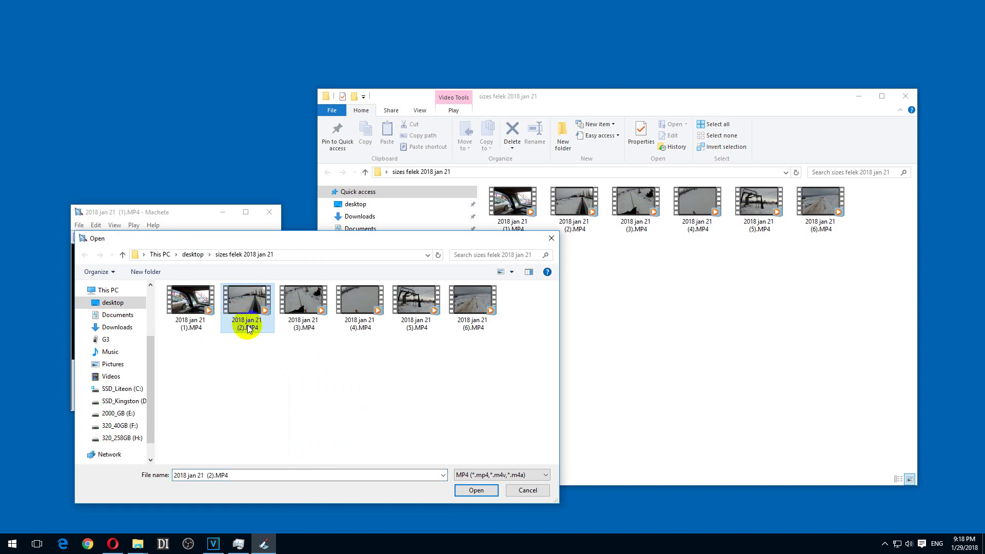
{"action": "left_click", "coordinate": [475, 490]}
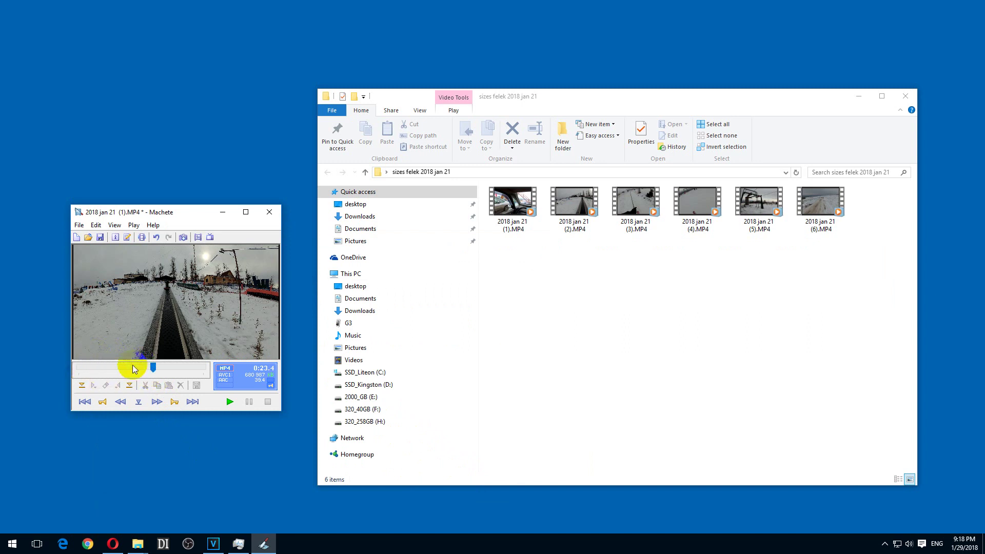
{"action": "left_click", "coordinate": [167, 366]}
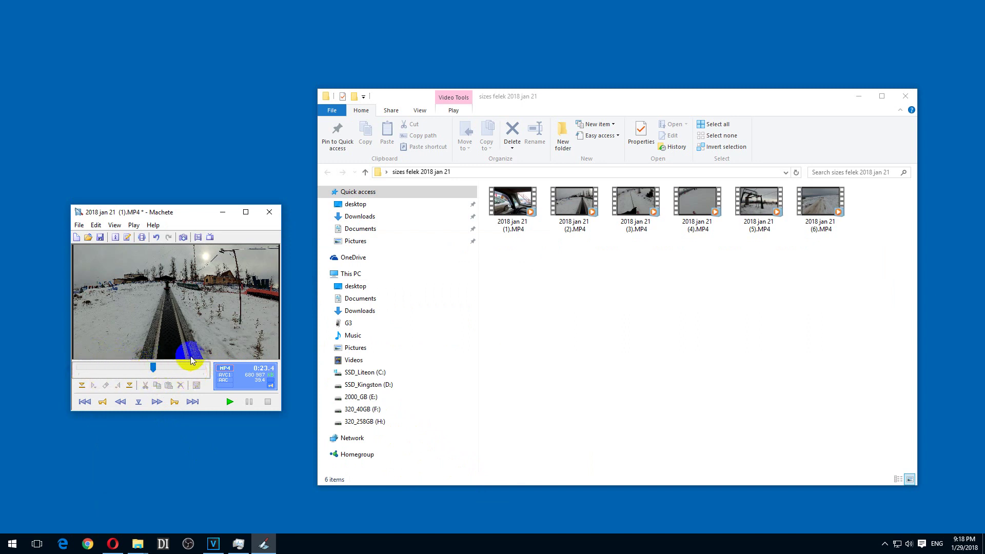
- Append clips 2018 jan 21 (3).MP4 and (4).MP4 at the end of the video
{"action": "left_click", "coordinate": [182, 369]}
{"action": "left_click_drag", "start_coordinate": [182, 369], "coordinate": [205, 369]}
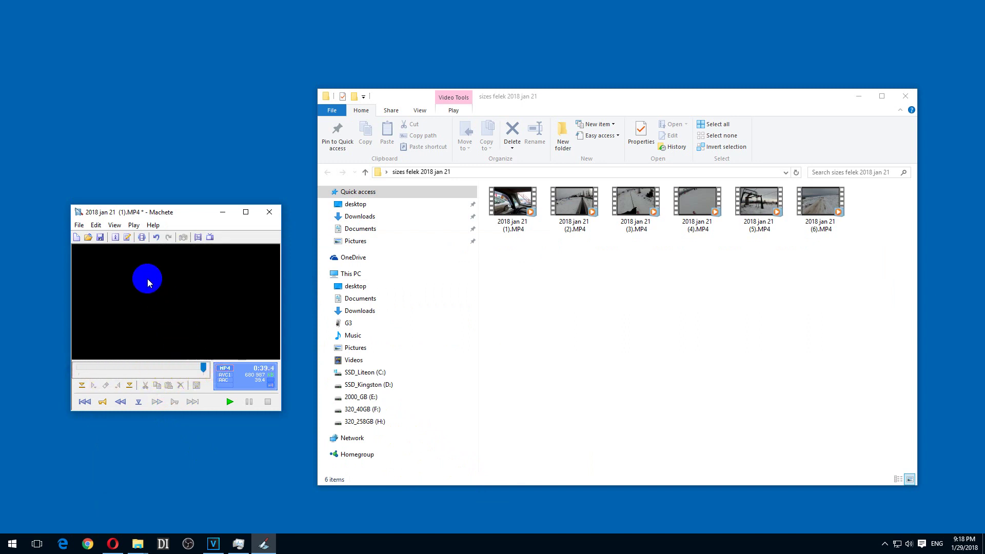
{"action": "left_click", "coordinate": [96, 225]}
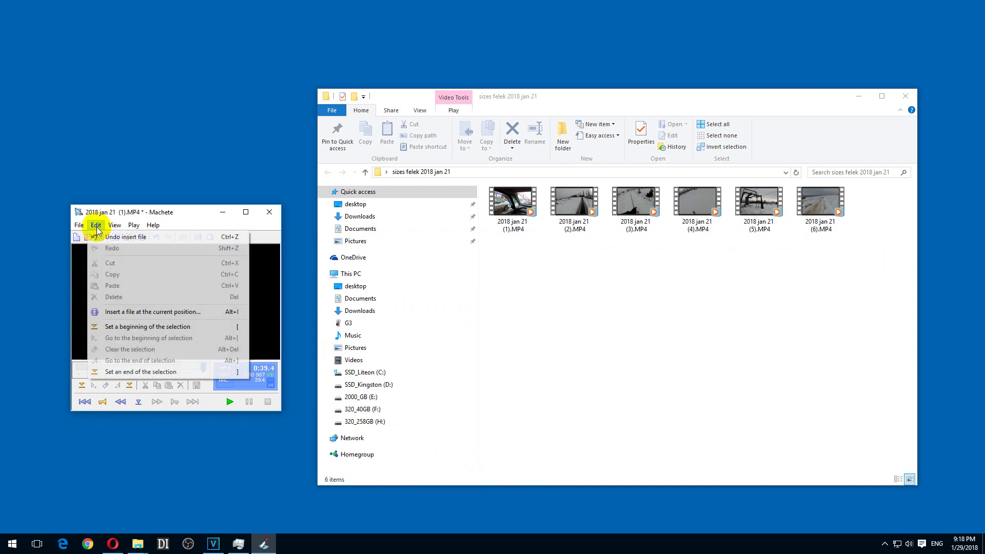
{"action": "left_click", "coordinate": [149, 311]}
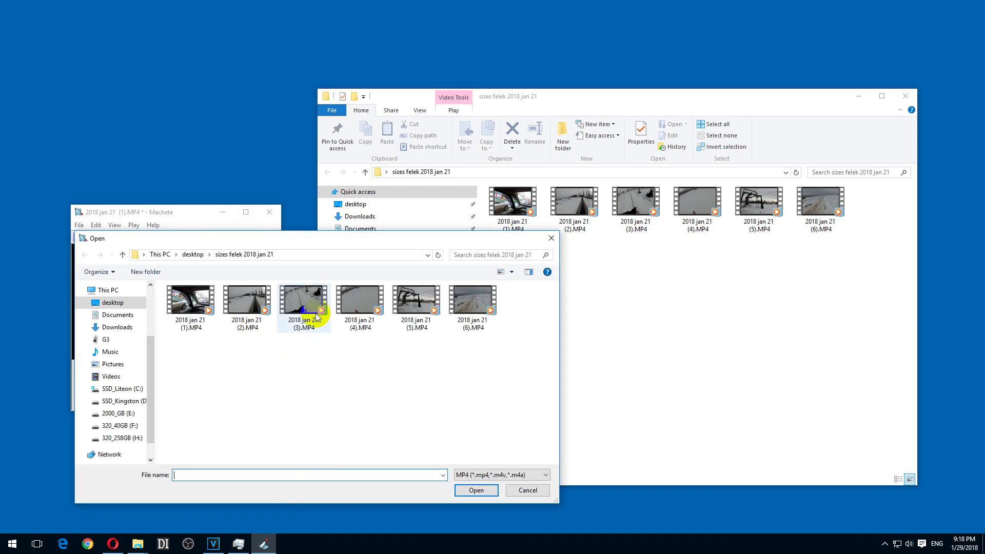
{"action": "double_click", "coordinate": [315, 313]}
{"action": "left_click_drag", "start_coordinate": [172, 369], "coordinate": [205, 368]}
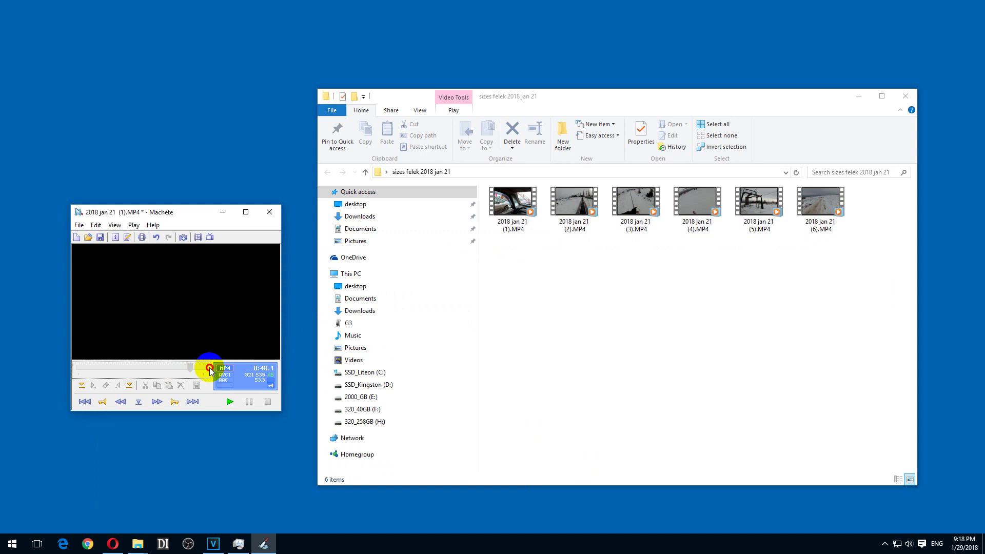
{"action": "left_click", "coordinate": [96, 226]}
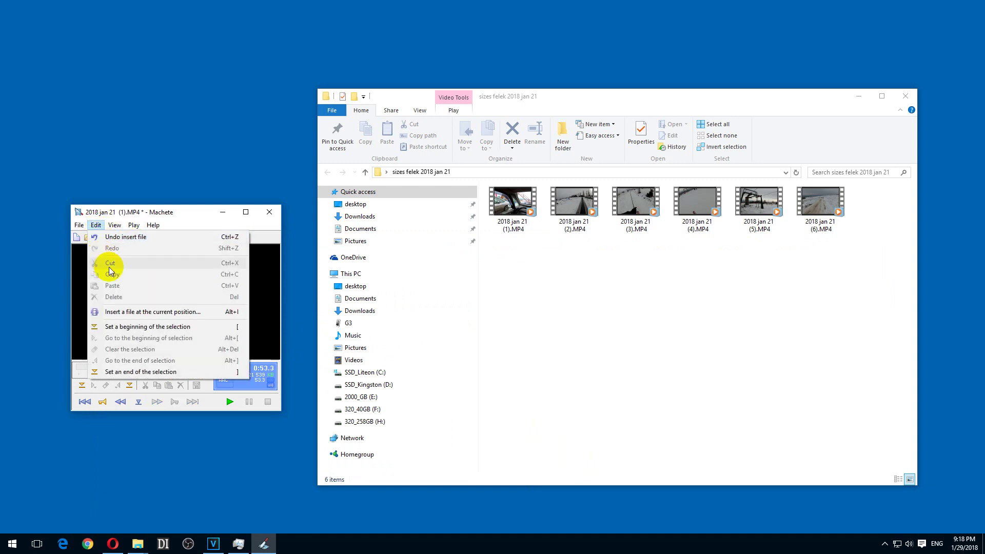
{"action": "left_click", "coordinate": [121, 311]}
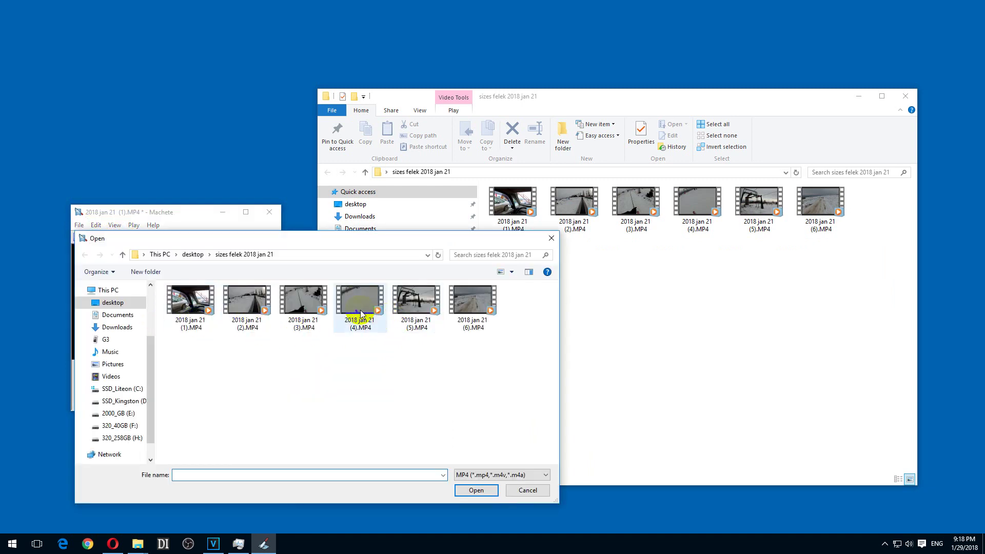
{"action": "double_click", "coordinate": [357, 309]}
- Append clips 2018 jan 21 (5).MP4 and (6).MP4, then jump to the video's end
{"action": "left_click_drag", "start_coordinate": [115, 371], "coordinate": [231, 369]}
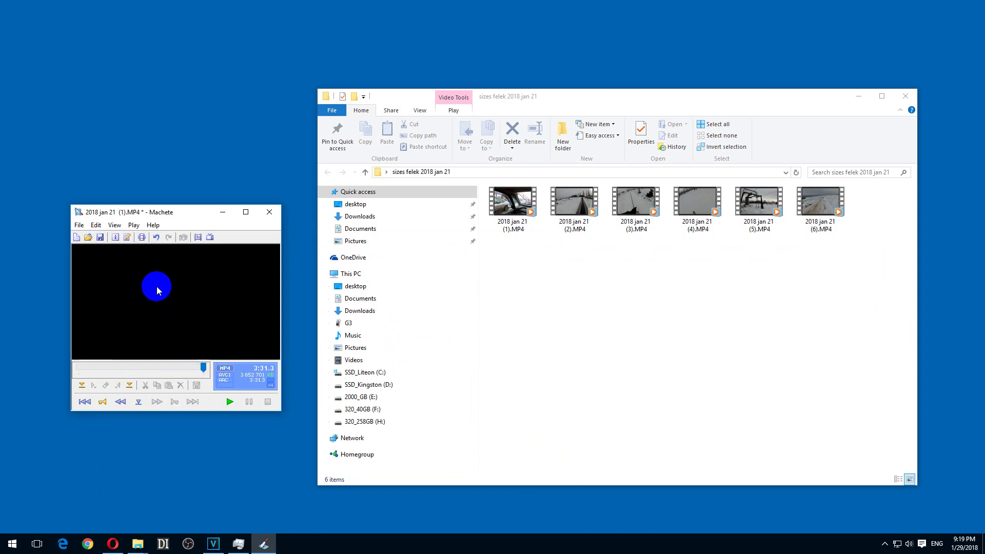
{"action": "left_click", "coordinate": [96, 224]}
{"action": "left_click", "coordinate": [125, 310]}
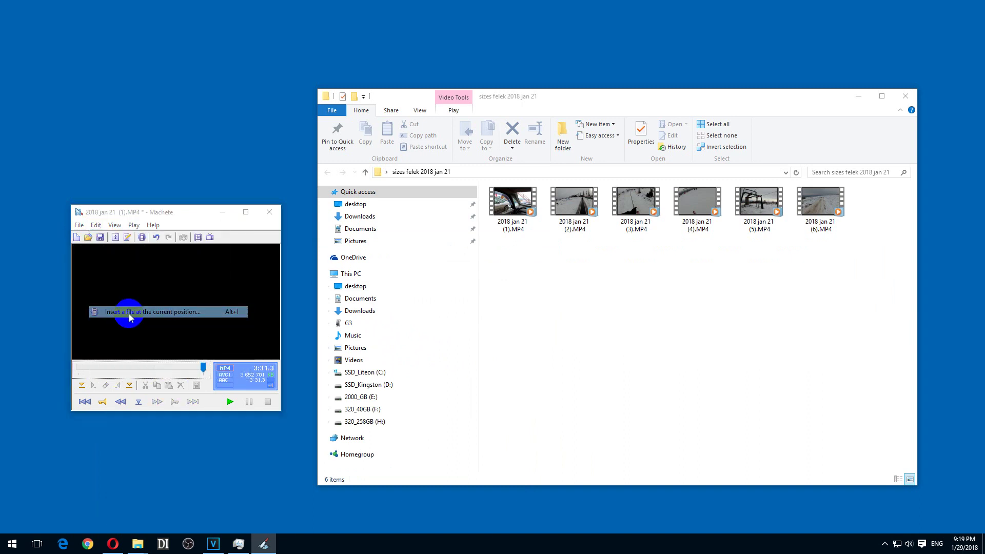
{"action": "double_click", "coordinate": [414, 310]}
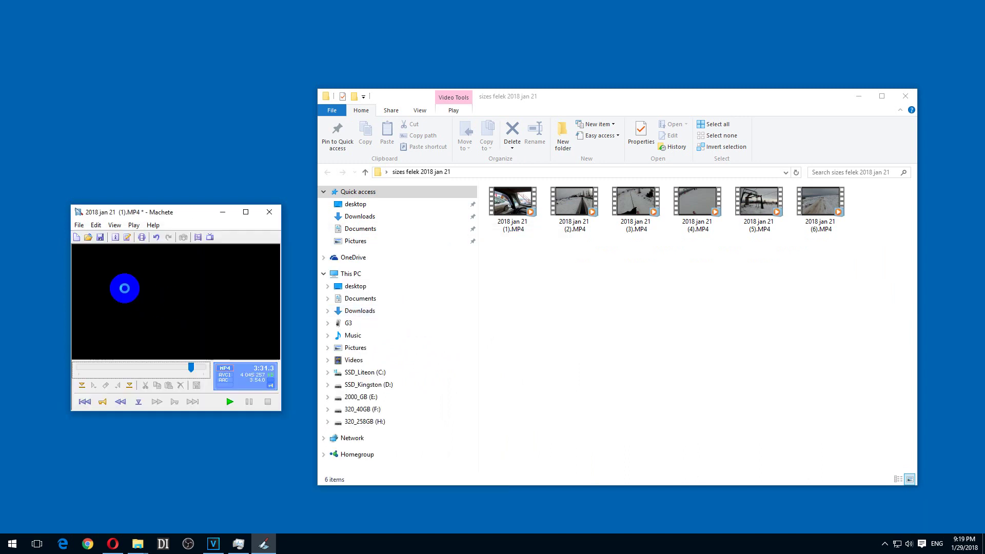
{"action": "left_click_drag", "start_coordinate": [192, 368], "coordinate": [219, 358]}
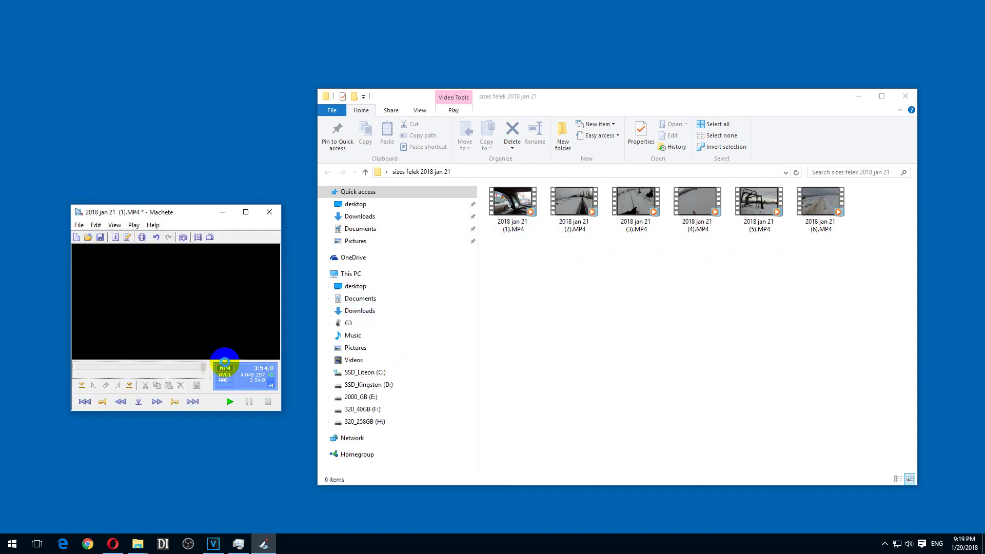
{"action": "left_click", "coordinate": [96, 225]}
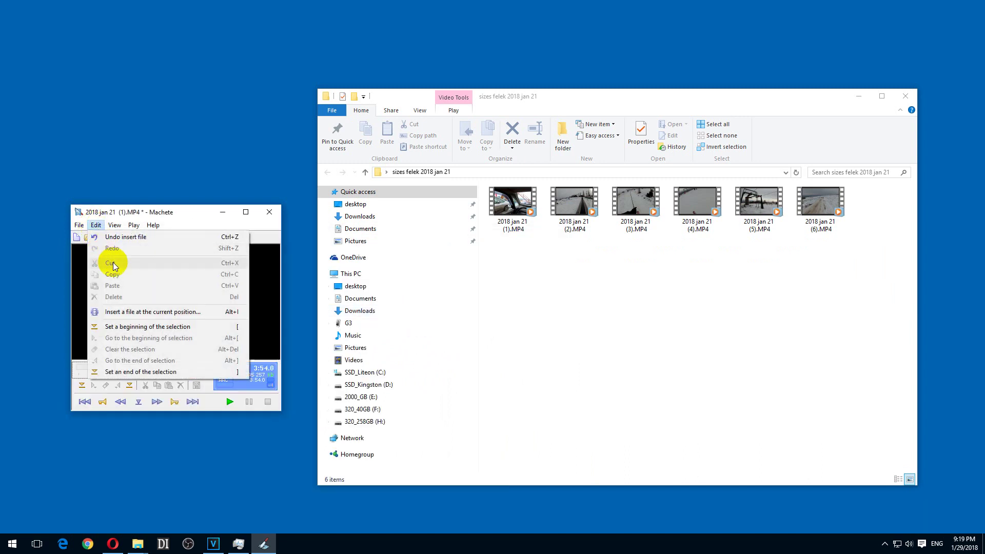
{"action": "left_click", "coordinate": [138, 313]}
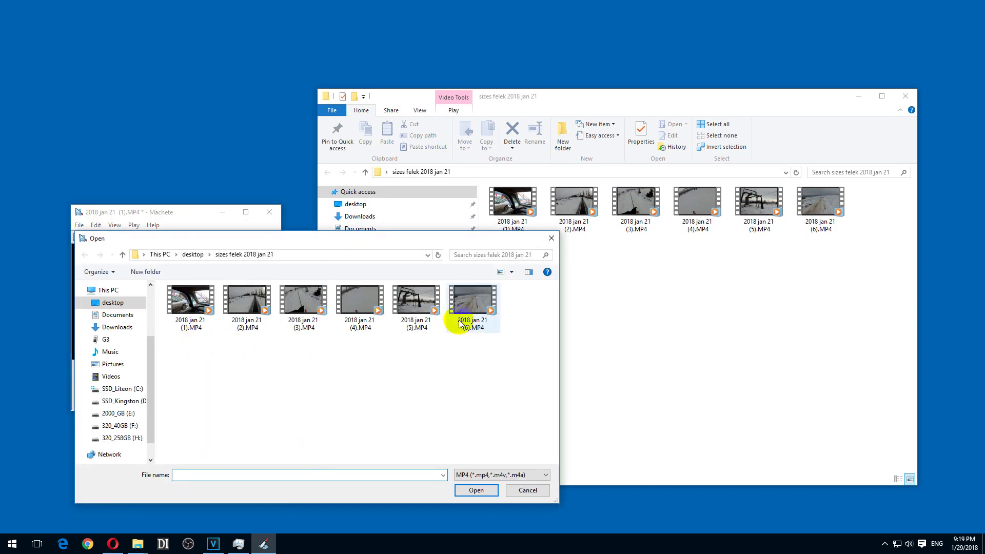
{"action": "double_click", "coordinate": [460, 323]}
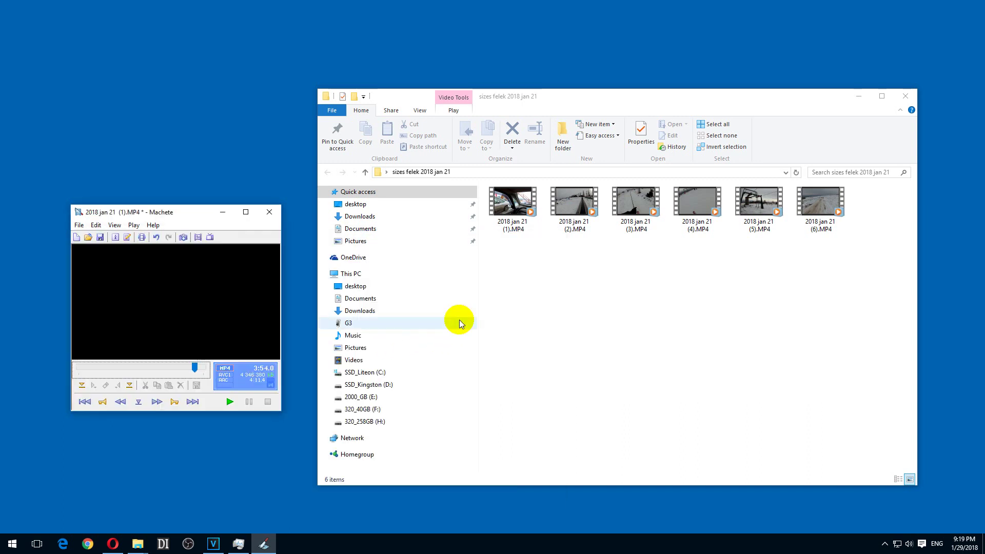
{"action": "left_click_drag", "start_coordinate": [195, 368], "coordinate": [199, 368]}
{"action": "left_click", "coordinate": [200, 367]}
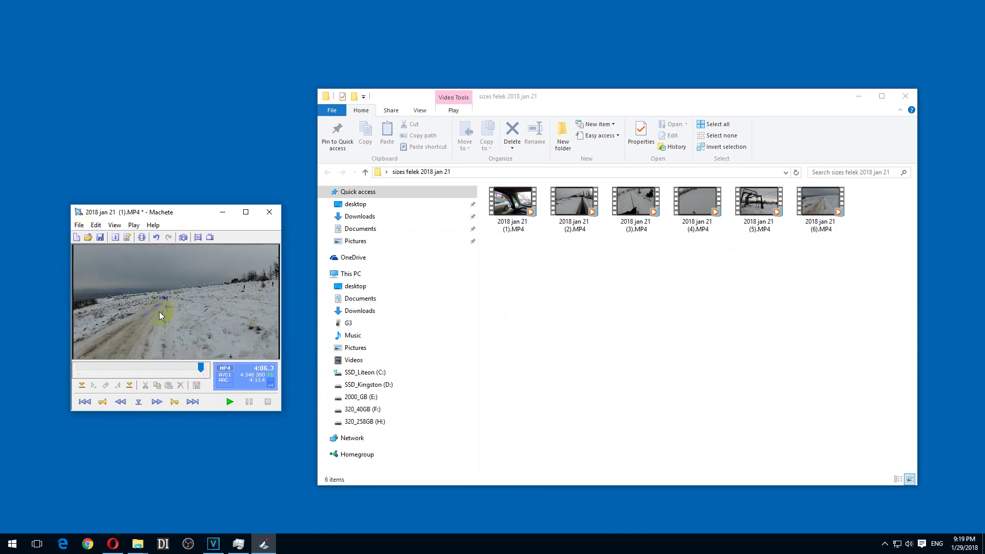
- Save the merged video as 'machete' in Documents with the MP4 file type
{"action": "left_click", "coordinate": [79, 225]}
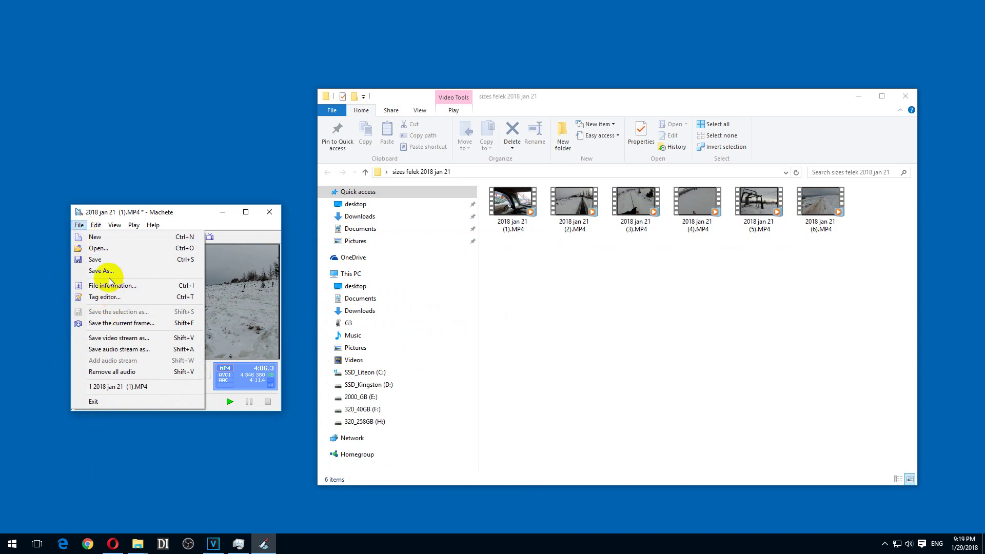
{"action": "left_click", "coordinate": [123, 271]}
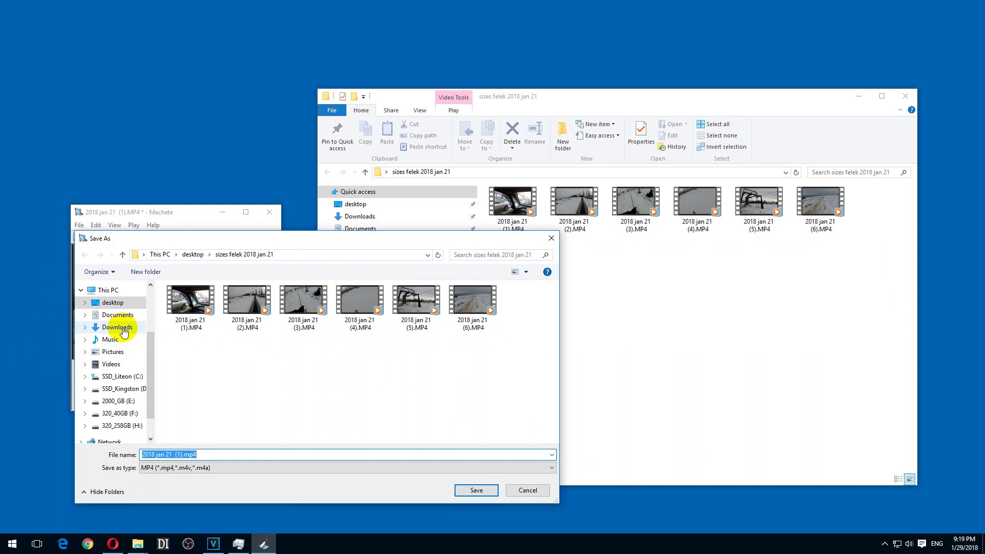
{"action": "left_click", "coordinate": [124, 316]}
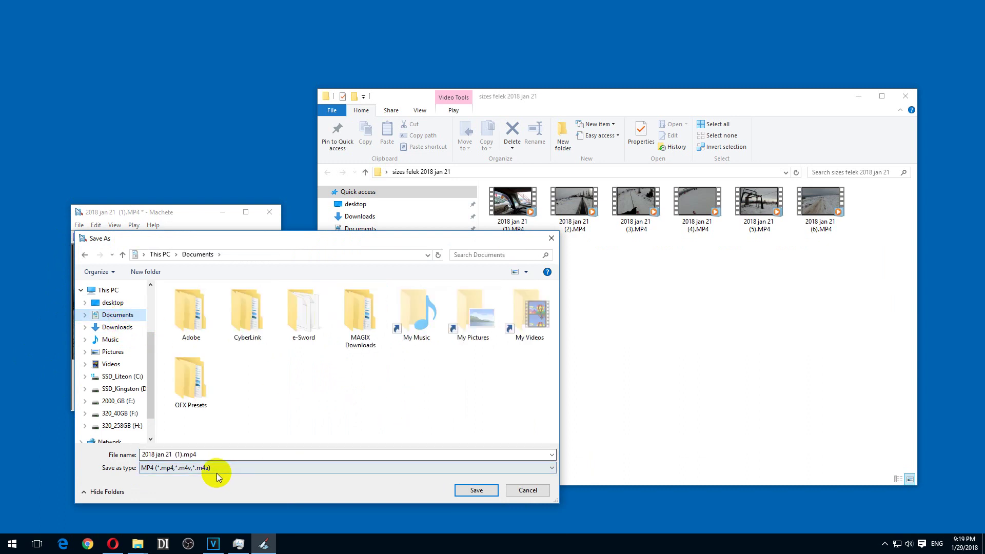
{"action": "left_click", "coordinate": [220, 451]}
{"action": "type", "text": "machete"}
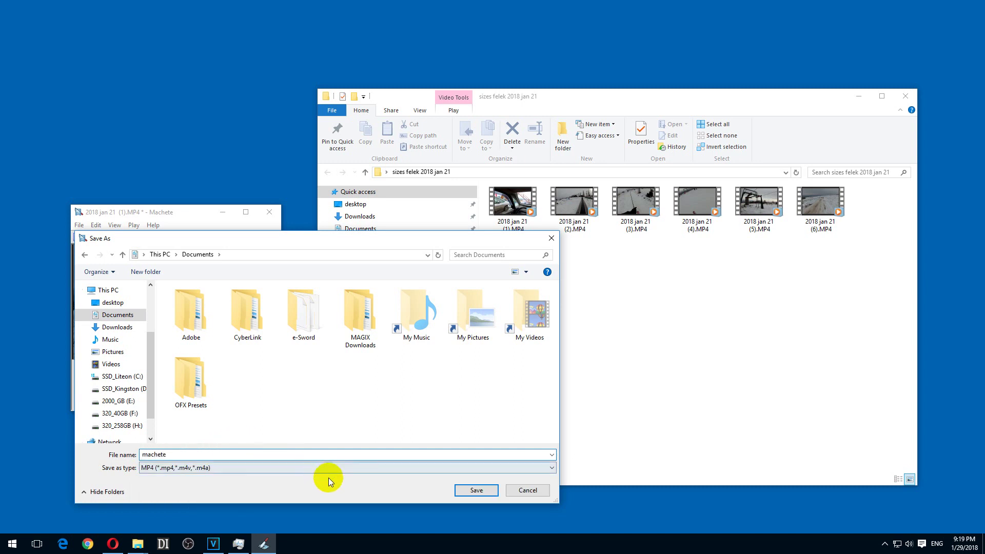
{"action": "left_click", "coordinate": [150, 468]}
{"action": "left_click", "coordinate": [159, 478]}
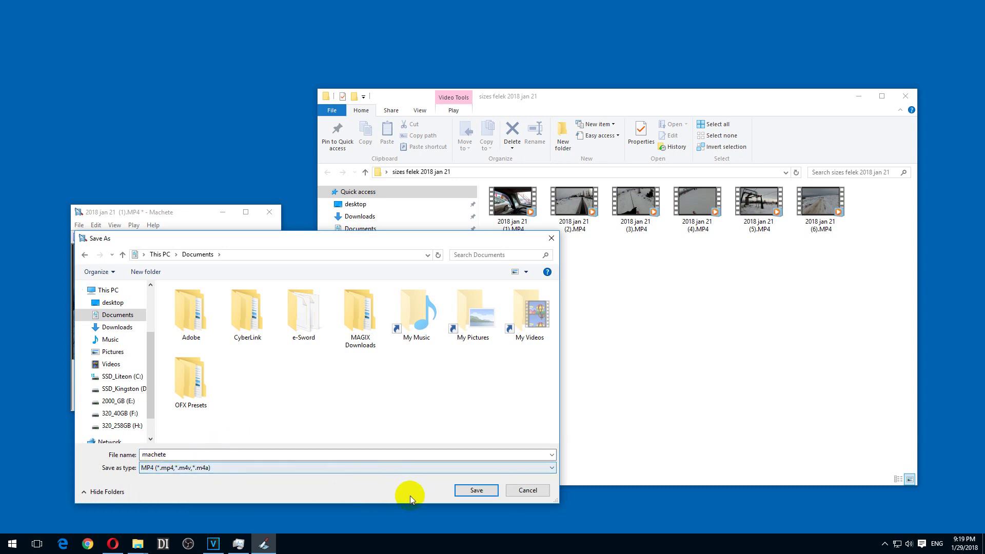
{"action": "left_click", "coordinate": [467, 490]}
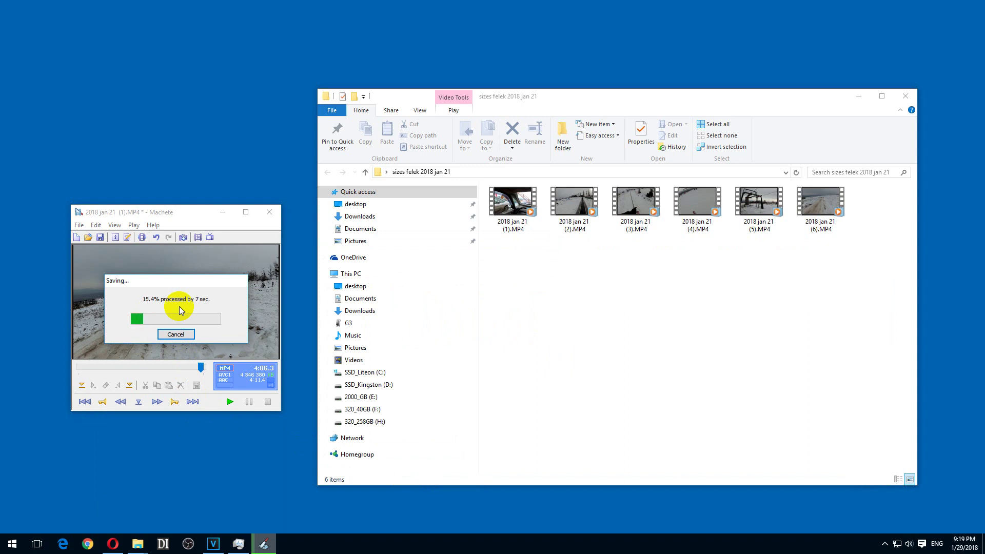
{"action": "left_click", "coordinate": [514, 227]}
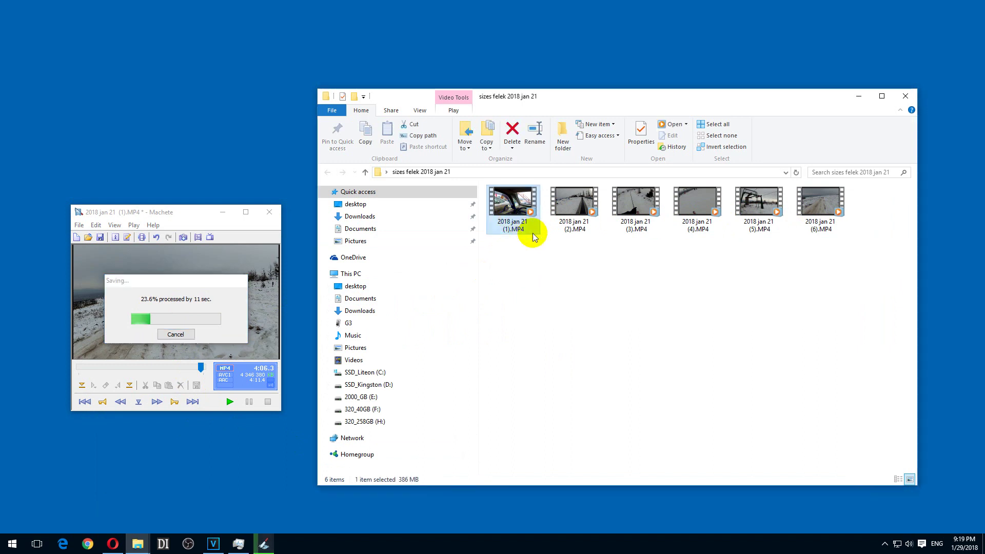
{"action": "right_click", "coordinate": [515, 221]}
{"action": "left_click", "coordinate": [562, 420]}
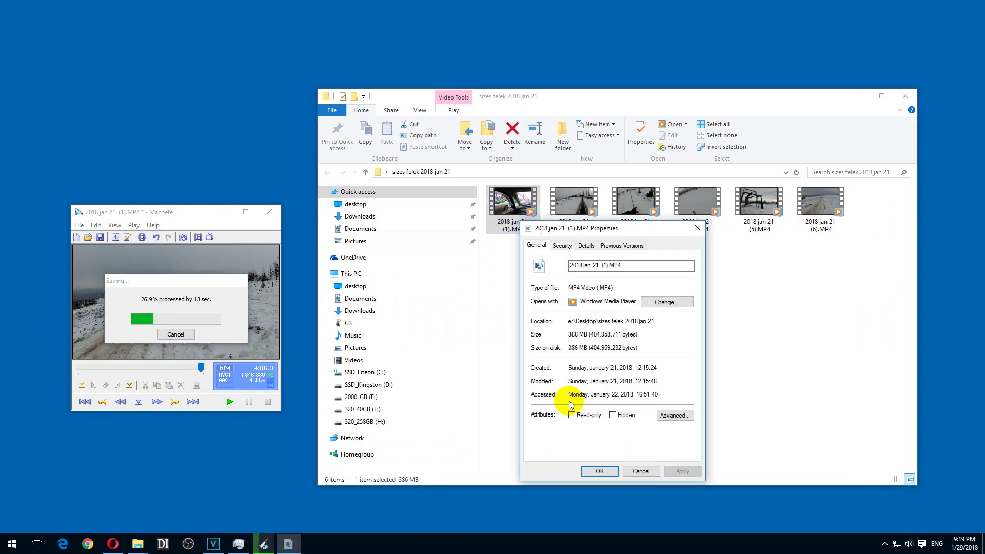
{"action": "left_click", "coordinate": [585, 245]}
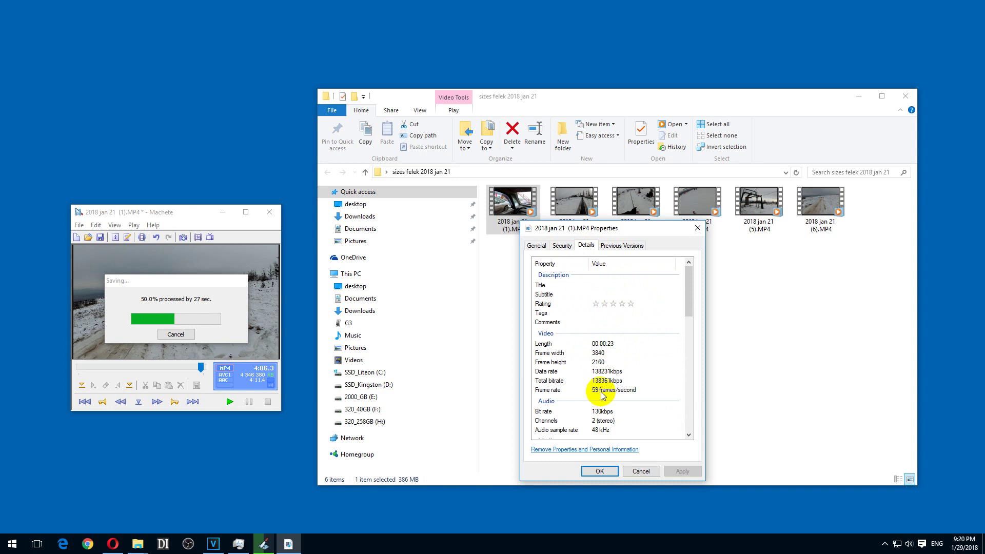
{"action": "left_click", "coordinate": [634, 472]}
- Open Task Manager's Performance graphs and check disk activity for Disk 3 (E:), then Disk 1 (C:)
{"action": "right_click", "coordinate": [384, 541]}
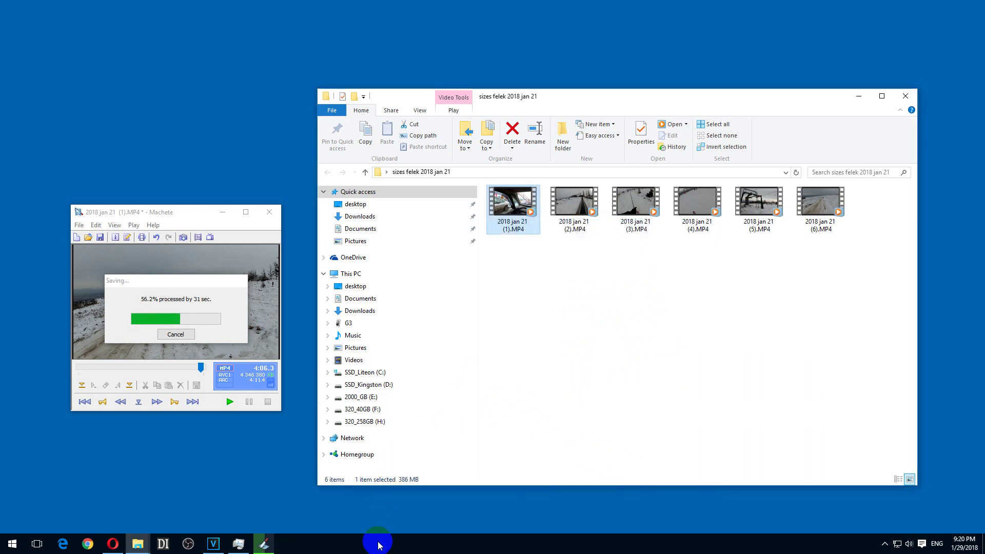
{"action": "left_click", "coordinate": [426, 494]}
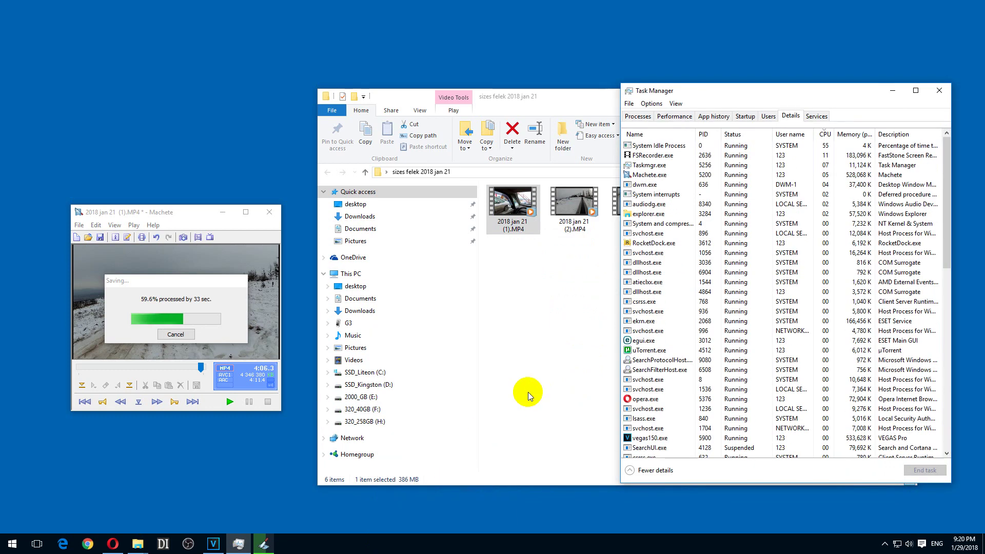
{"action": "left_click", "coordinate": [669, 118]}
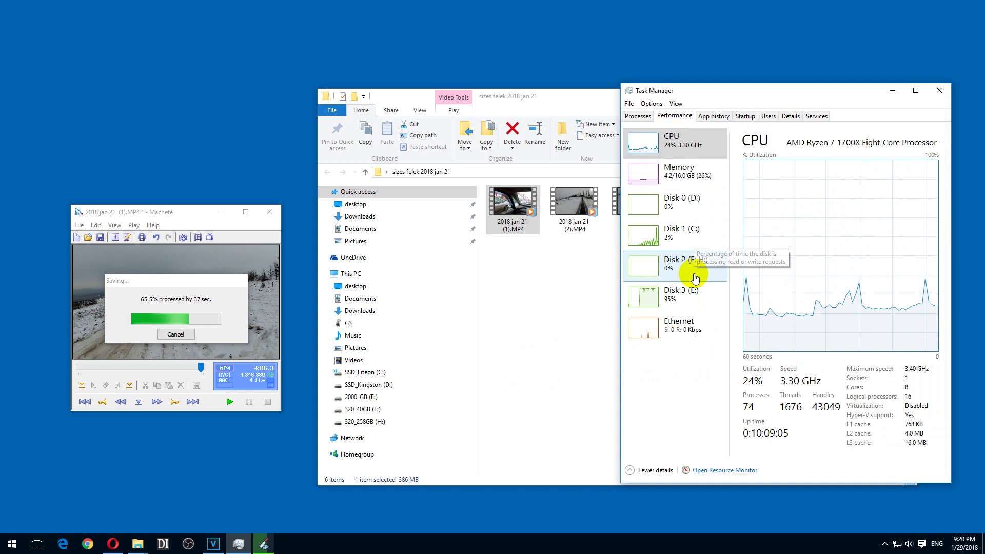
{"action": "left_click", "coordinate": [682, 297]}
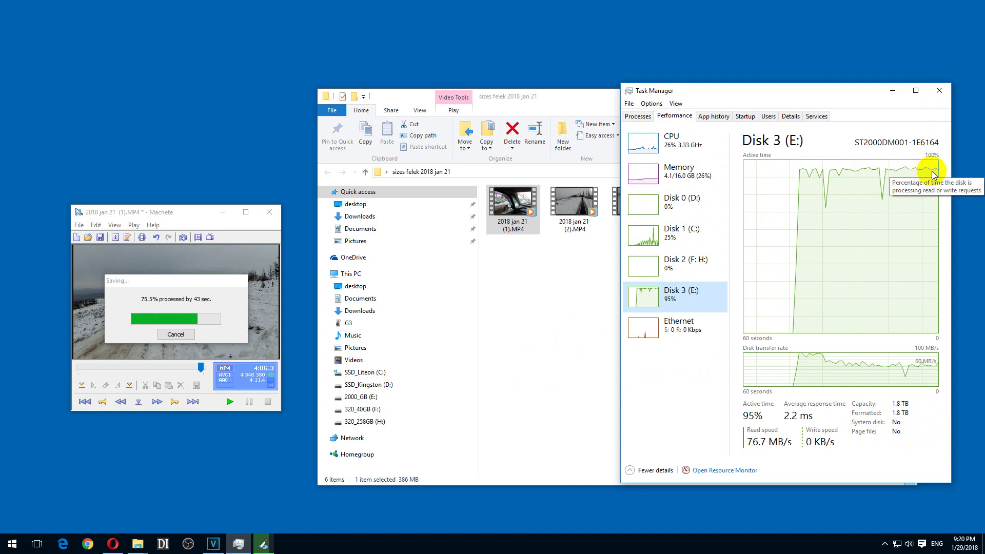
{"action": "left_click", "coordinate": [679, 235]}
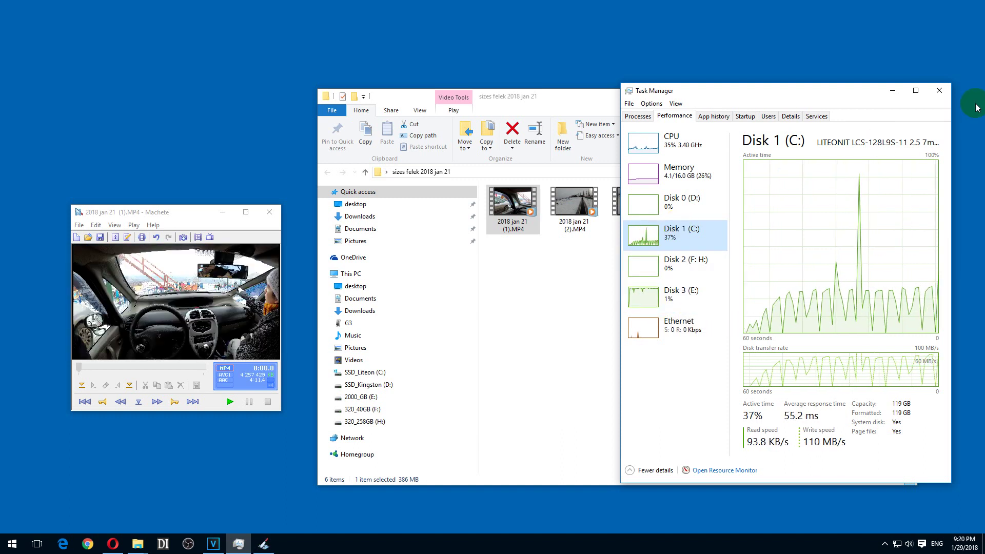
- Close Task Manager and select machete.mp4 in Documents to see its size
{"action": "left_click", "coordinate": [940, 91]}
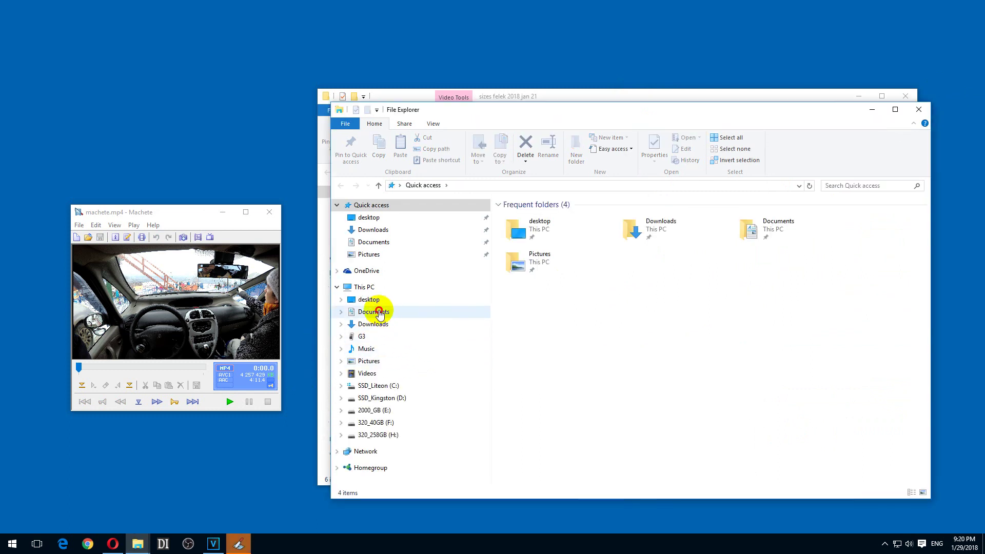
{"action": "left_click", "coordinate": [377, 312]}
{"action": "left_click", "coordinate": [521, 335]}
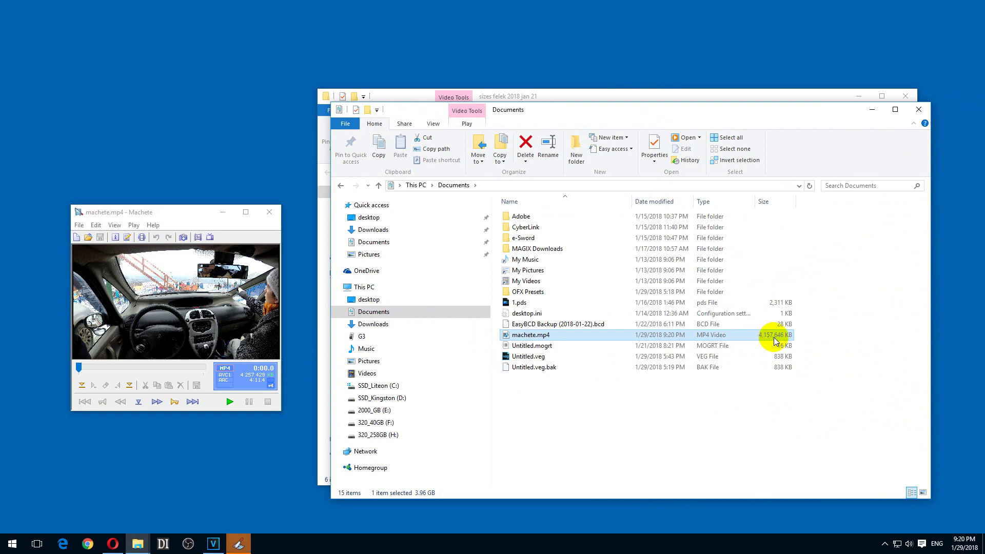
{"action": "left_click_drag", "start_coordinate": [820, 104], "coordinate": [792, 336]}
- Compare the six original clips' combined Properties size, then minimize the clips folder window
{"action": "left_click_drag", "start_coordinate": [841, 266], "coordinate": [248, 185]}
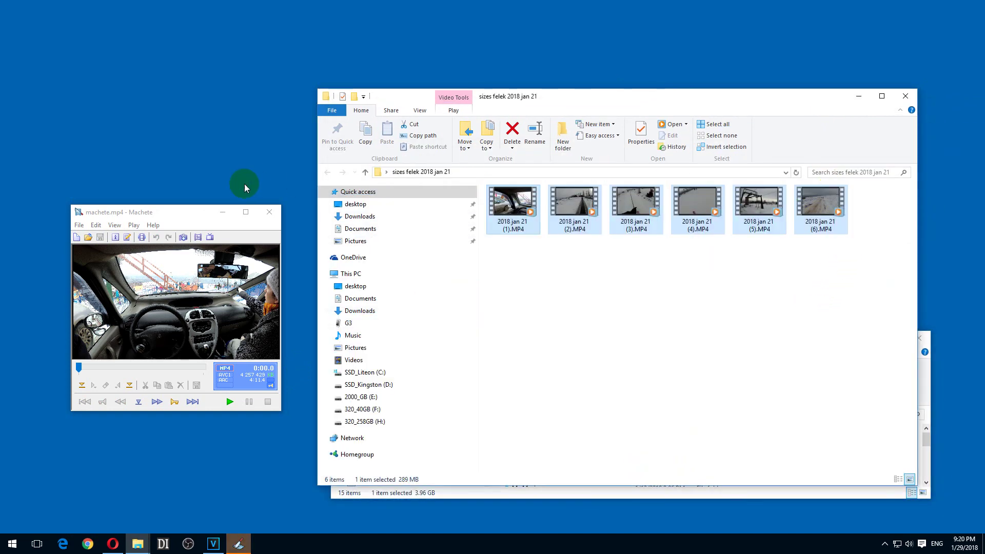
{"action": "right_click", "coordinate": [512, 222]}
{"action": "left_click", "coordinate": [540, 391]}
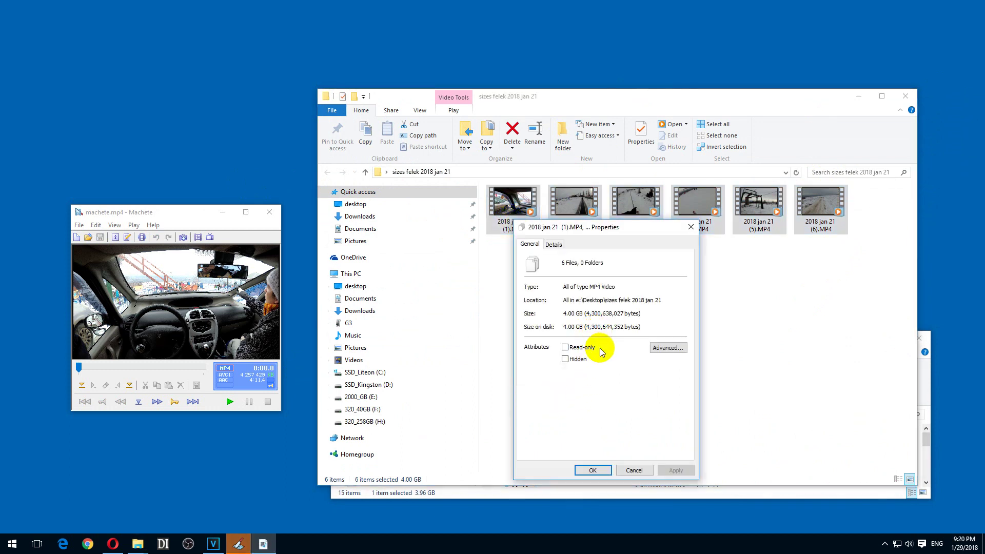
{"action": "left_click", "coordinate": [634, 470]}
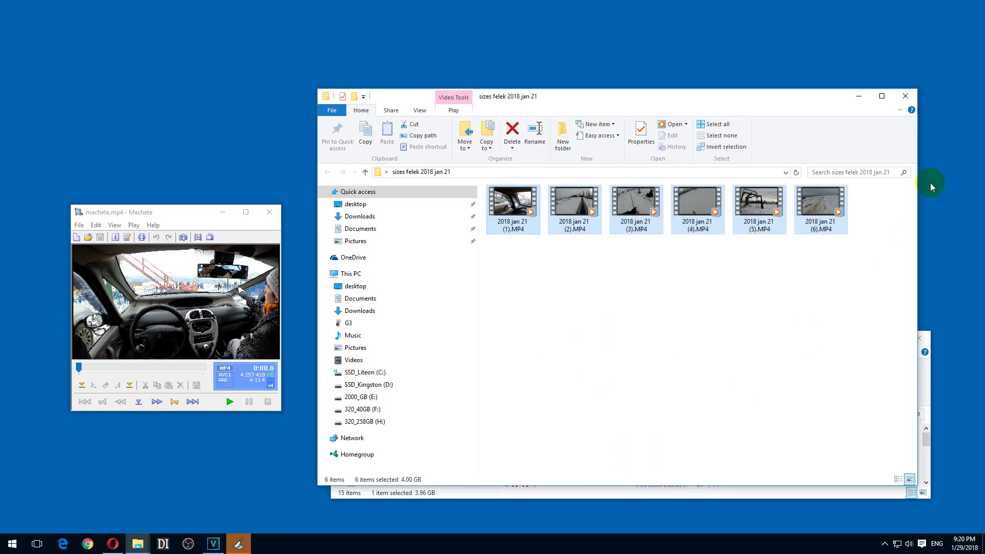
{"action": "left_click", "coordinate": [858, 96]}
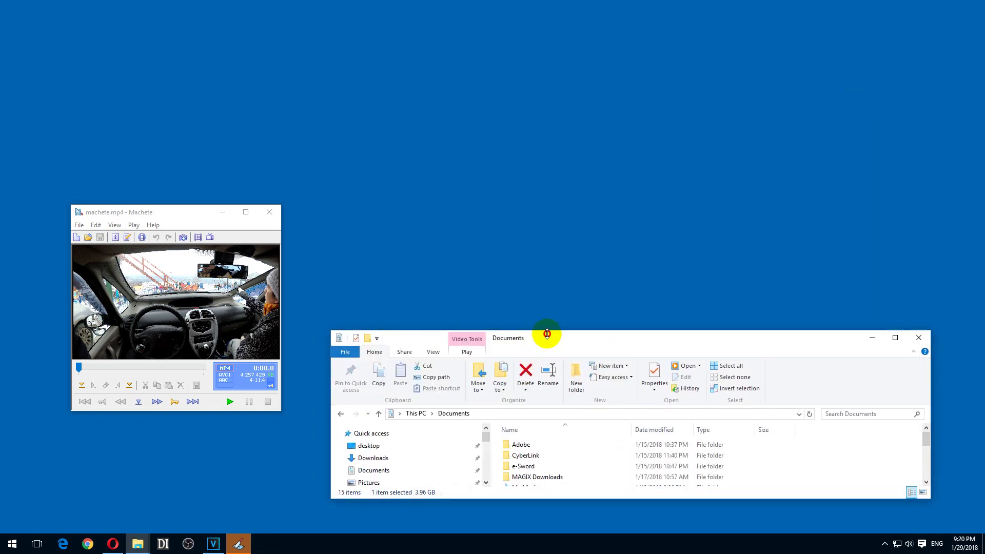
{"action": "left_click_drag", "start_coordinate": [548, 331], "coordinate": [564, 148]}
{"action": "double_click", "coordinate": [540, 382]}
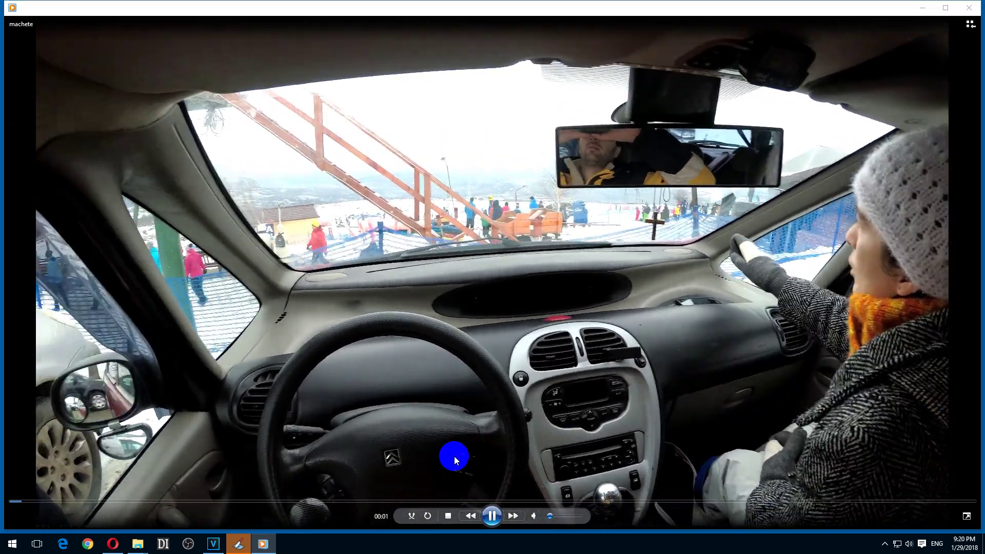
{"action": "left_click", "coordinate": [413, 501]}
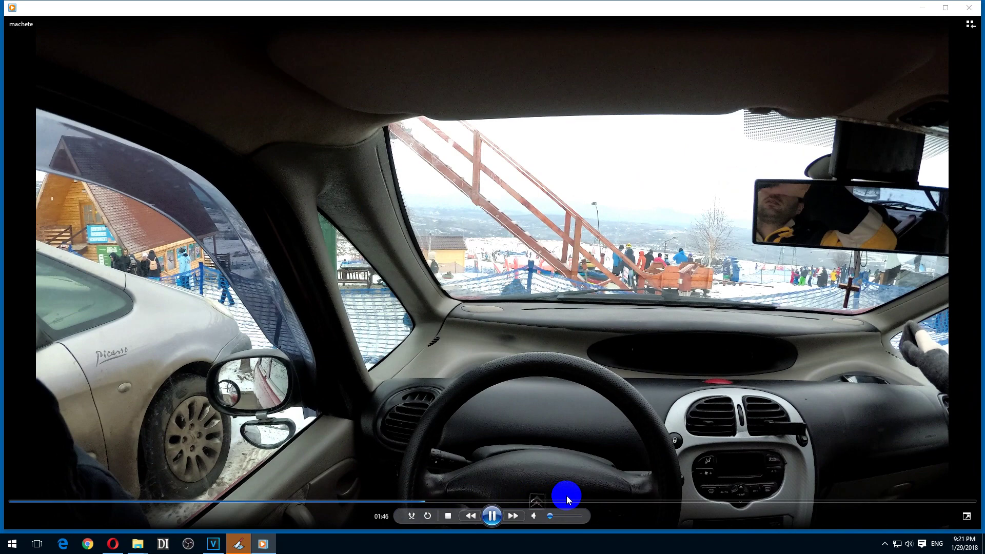
{"action": "left_click", "coordinate": [566, 497]}
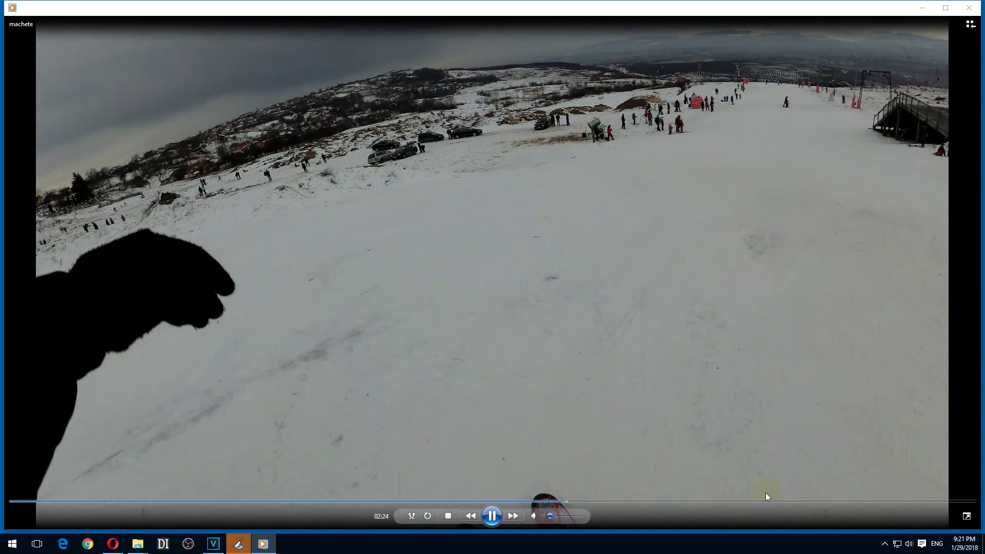
{"action": "left_click", "coordinate": [751, 500]}
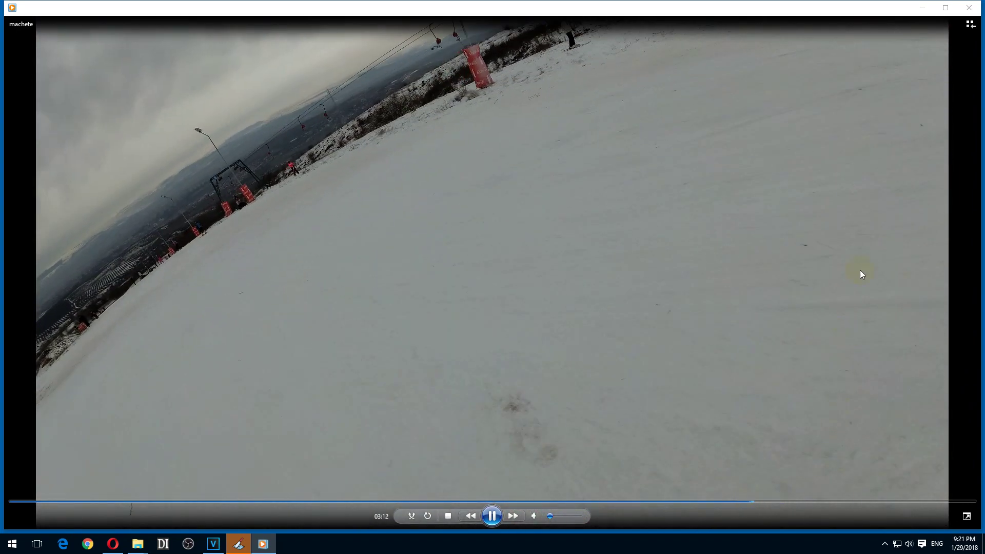